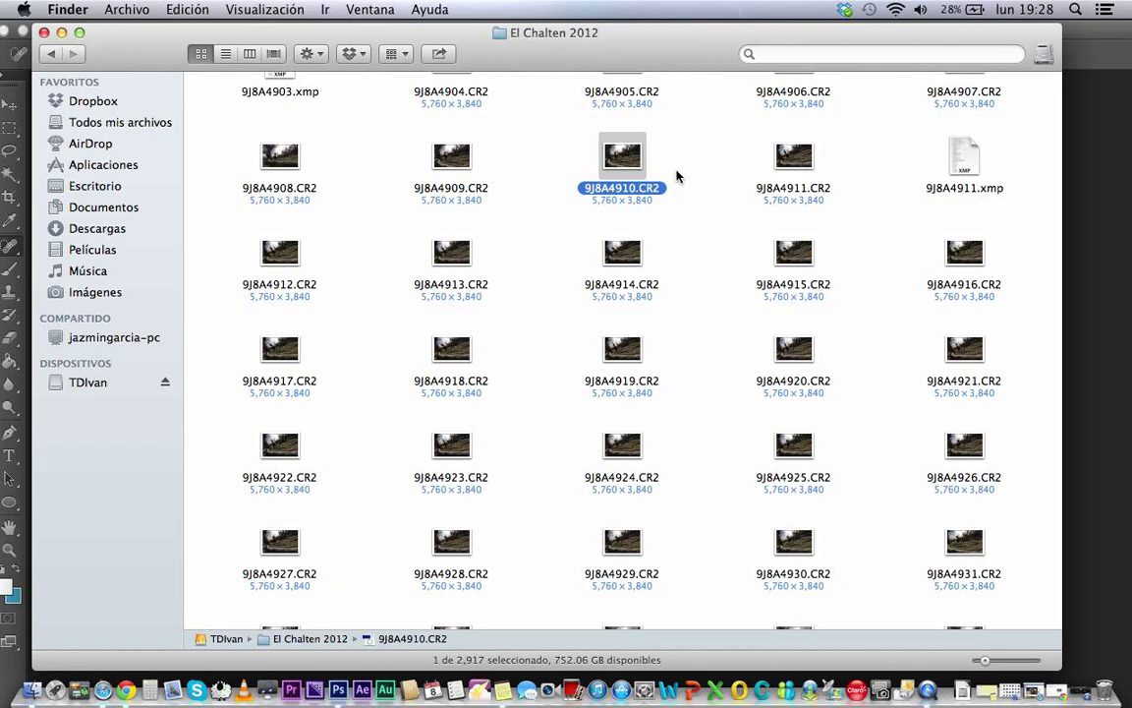
Step: Open 9J8A4910.CR2 in Camera Raw and set Shadows to +100, Highlights to -100 and Exposure to +0.50
double_click(626, 160)
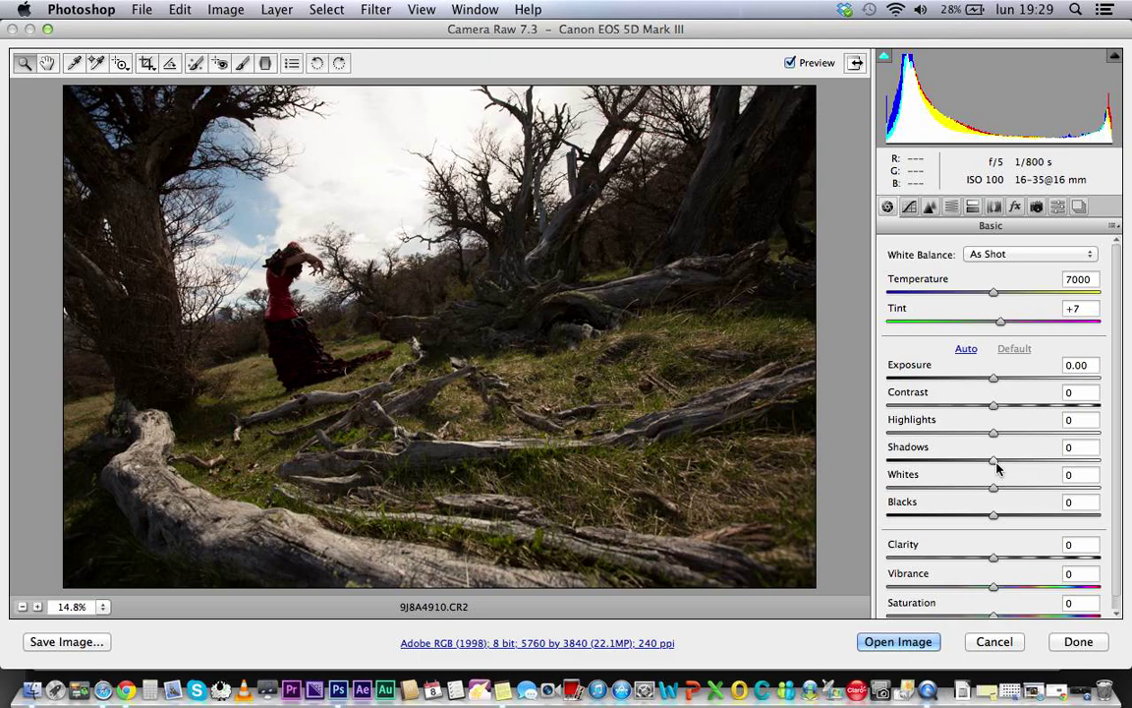
drag(996, 468, 1106, 478)
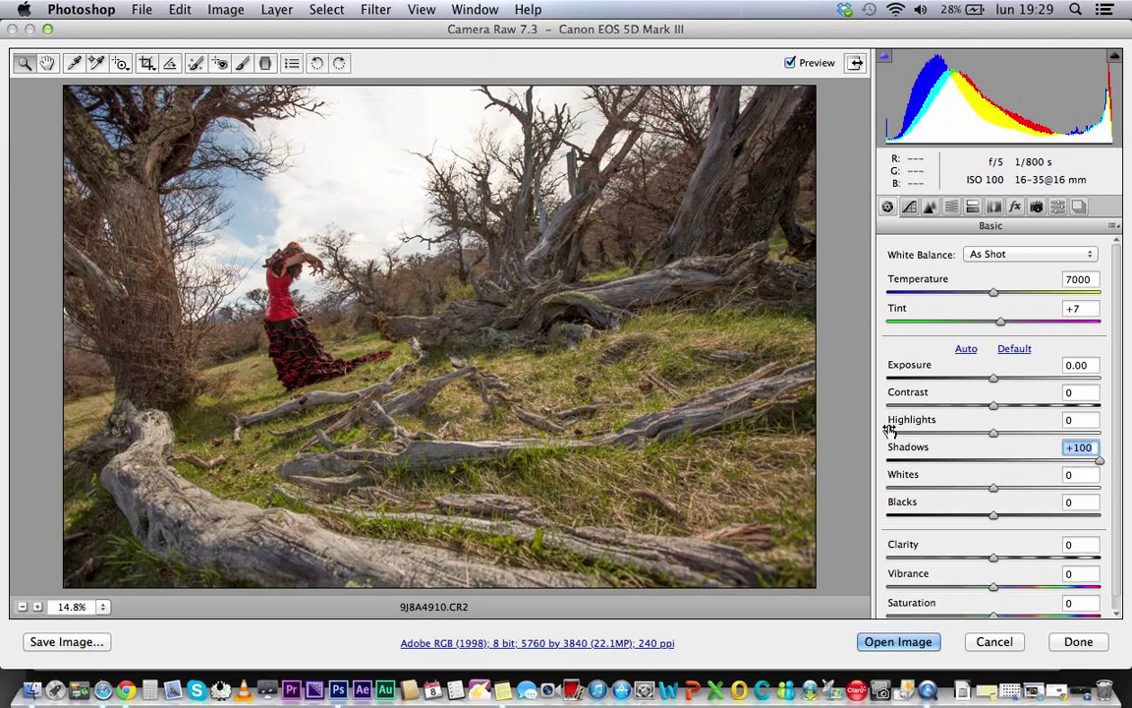
click(887, 434)
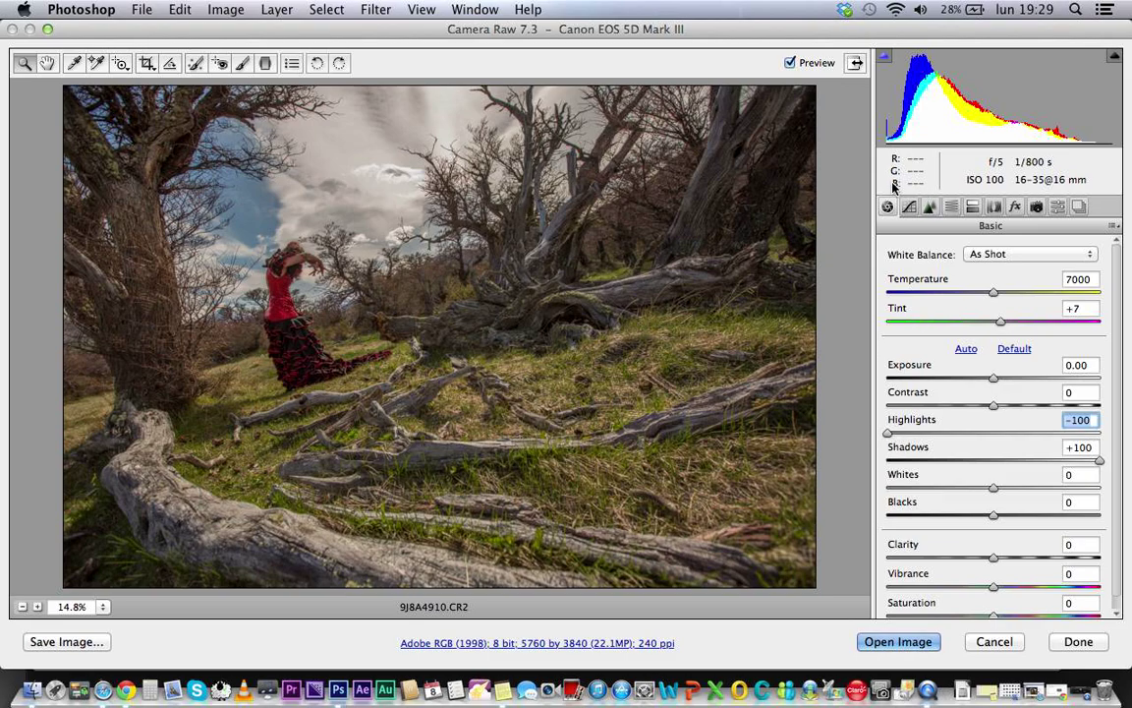
mouse_move(994, 379)
mouse_down()
mouse_move(1016, 381)
mouse_move(1004, 377)
mouse_up()
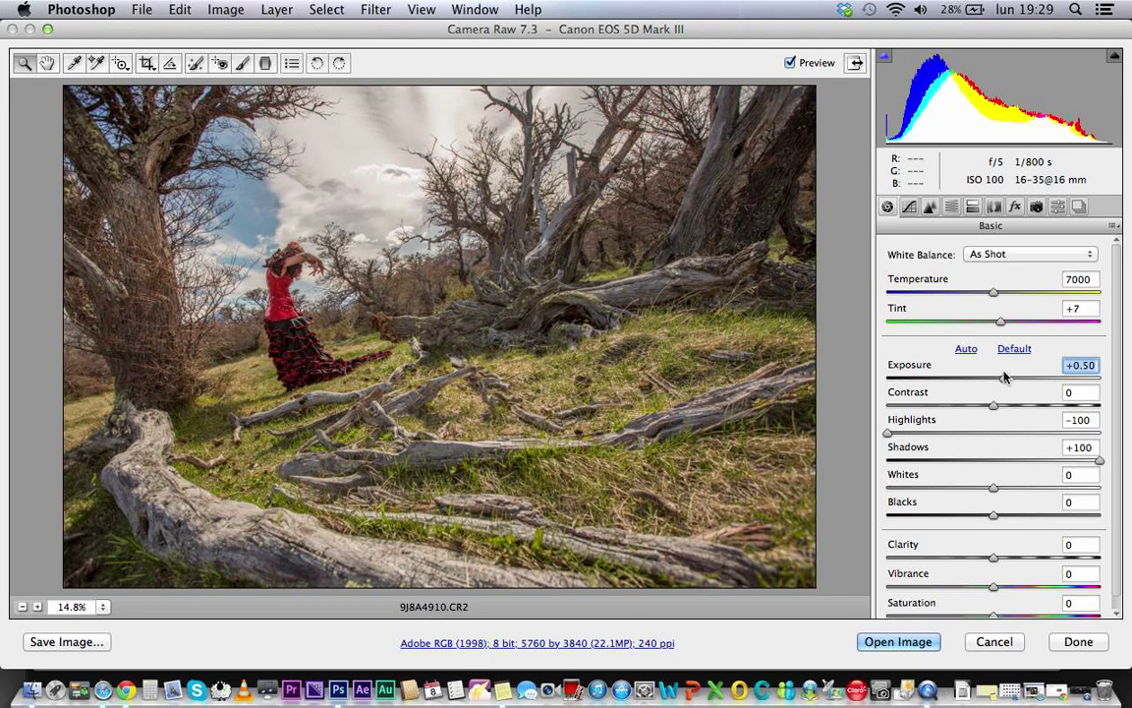
Step: Warm the white balance to a Temperature of 9500 and compare the photo with and without the basic adjustments
click(1054, 293)
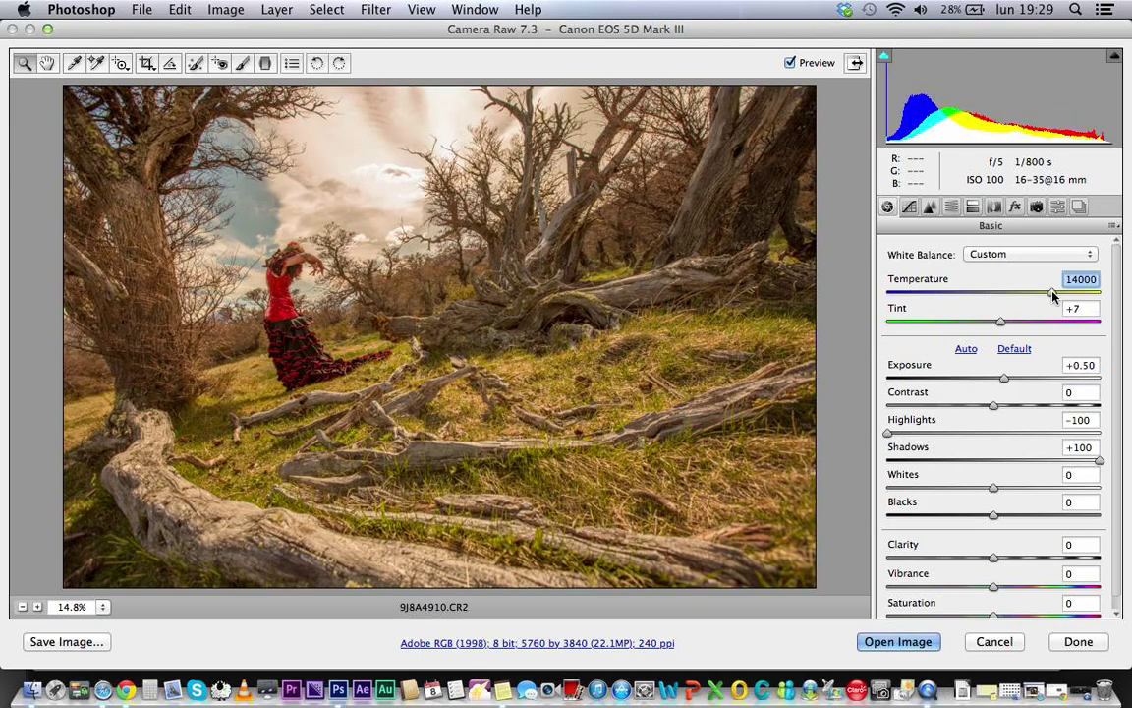
drag(1052, 295, 1031, 295)
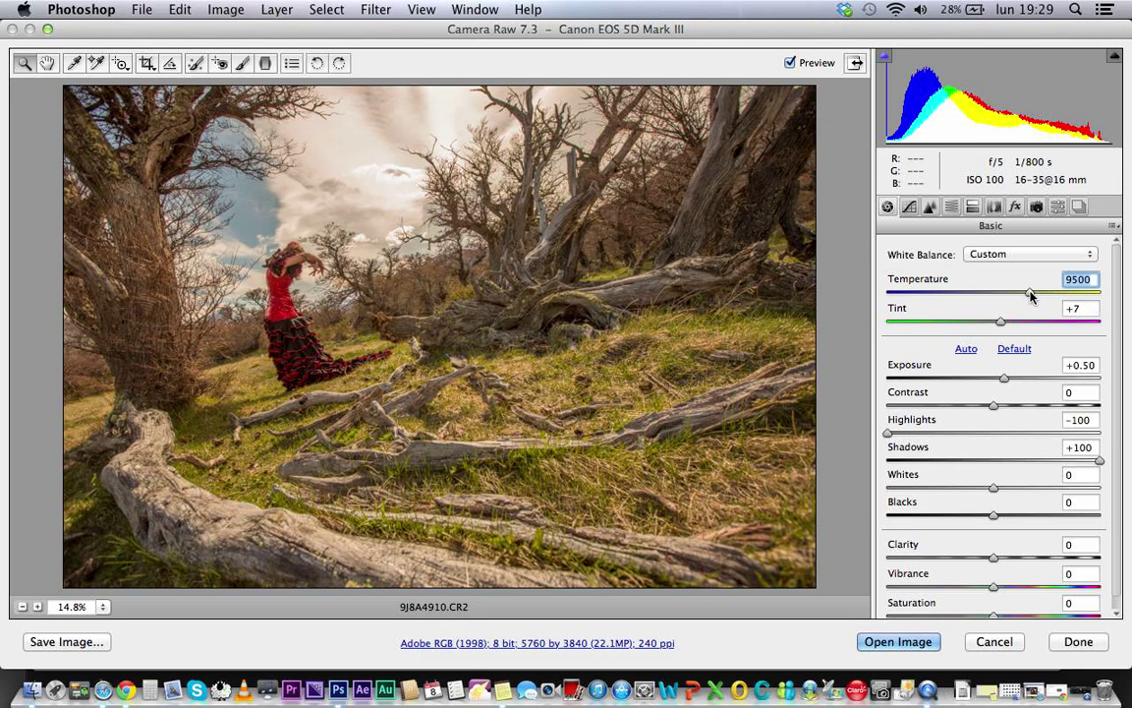
click(798, 64)
click(798, 64)
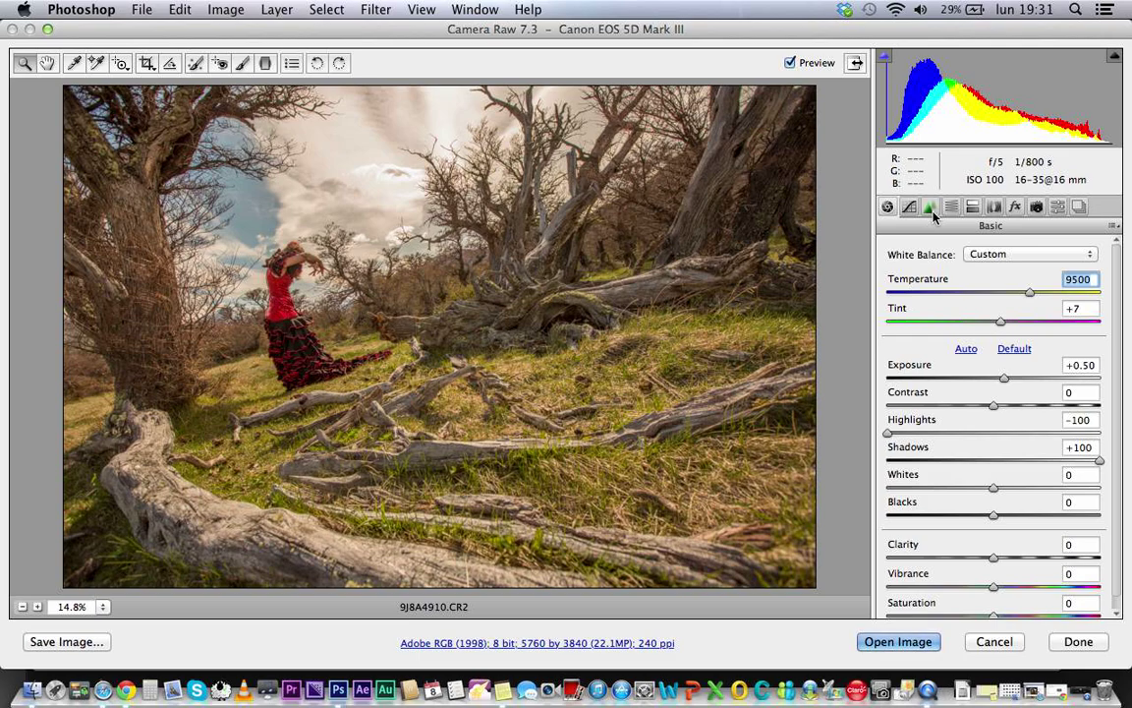
Step: Set the Sharpening Amount to 100 while viewing the dress and grass at 100% magnification
click(930, 208)
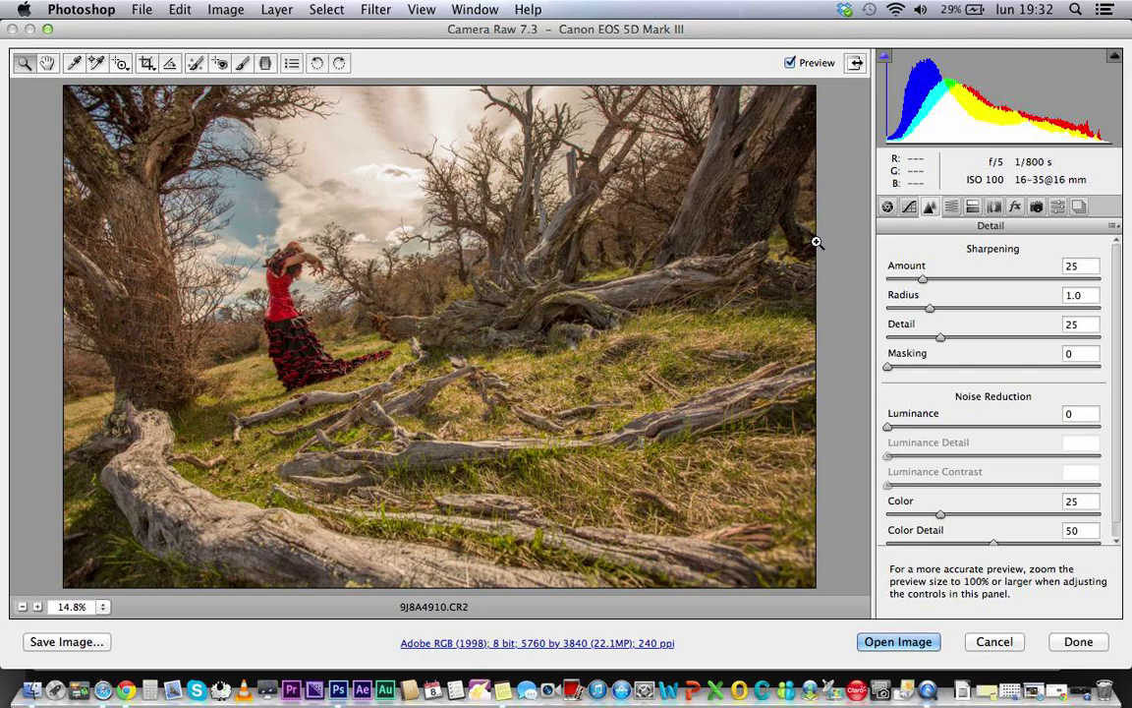
click(318, 373)
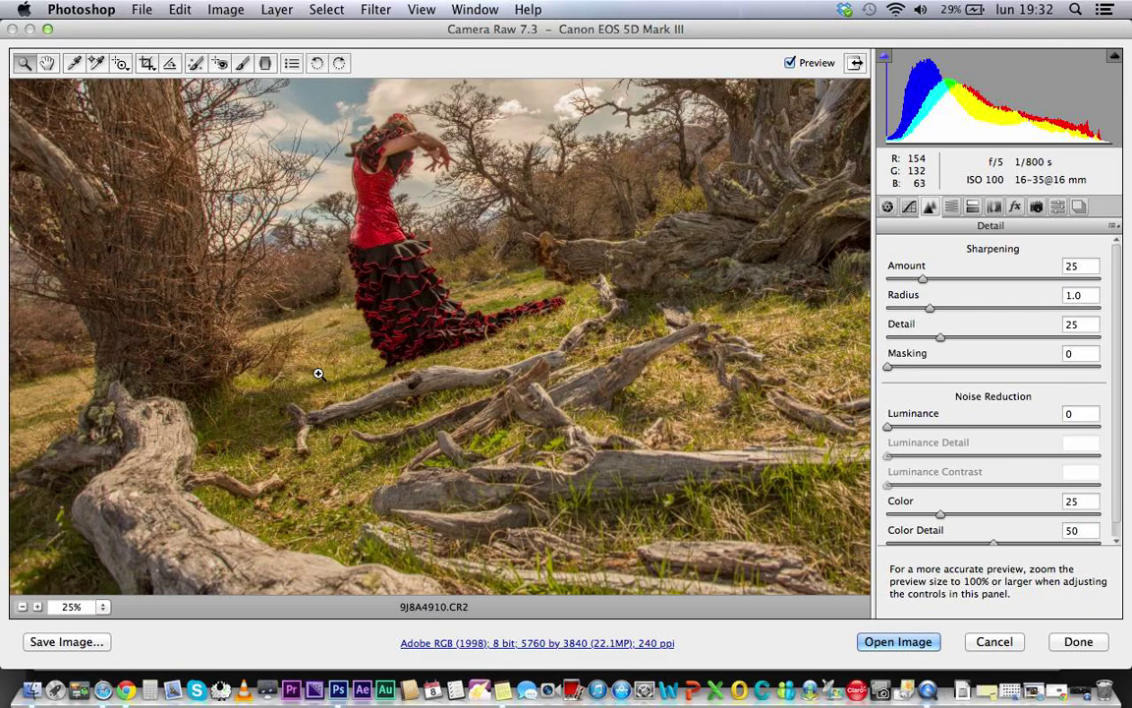
click(442, 324)
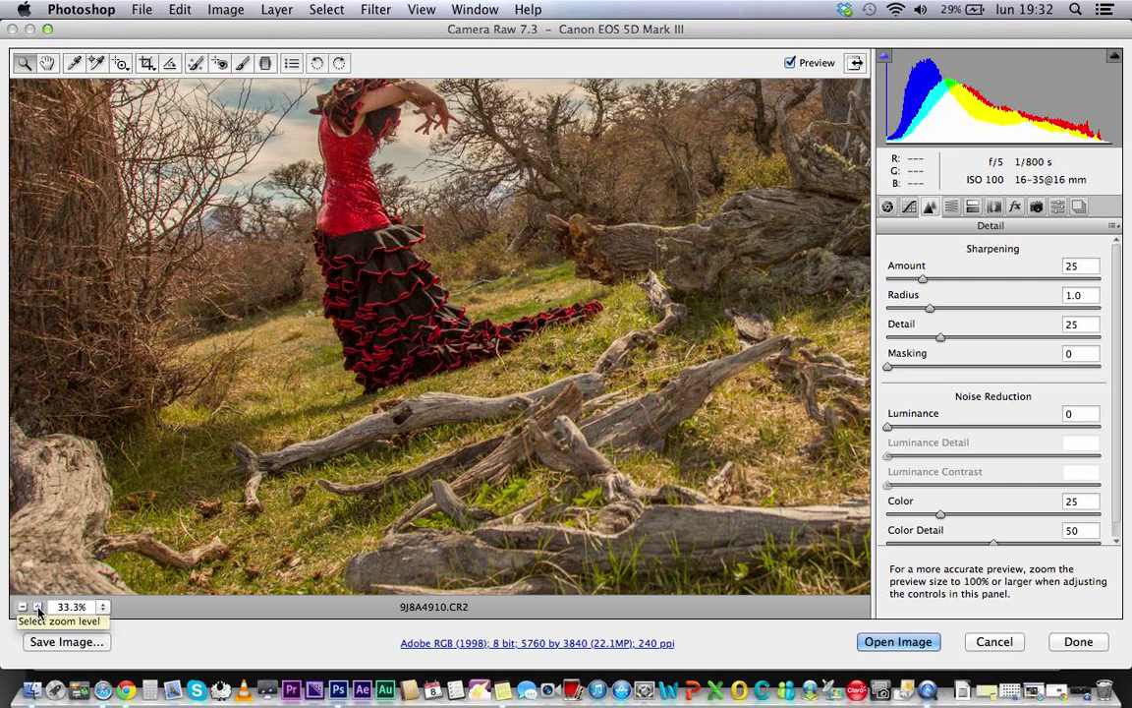
click(102, 606)
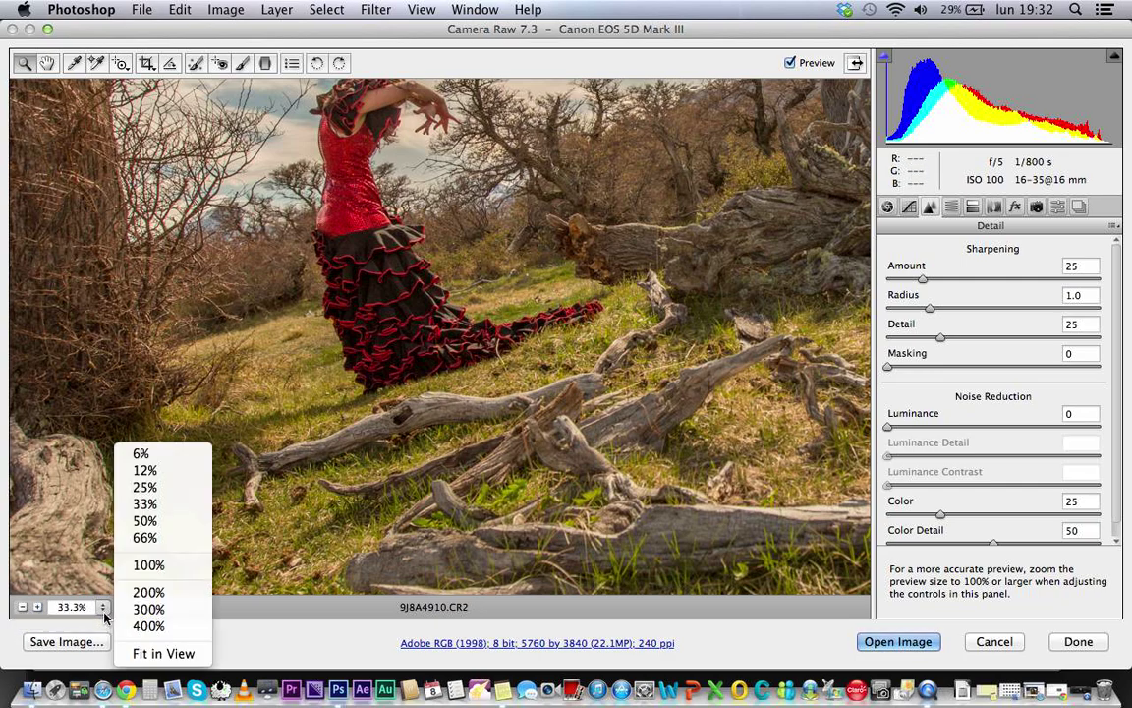
click(148, 566)
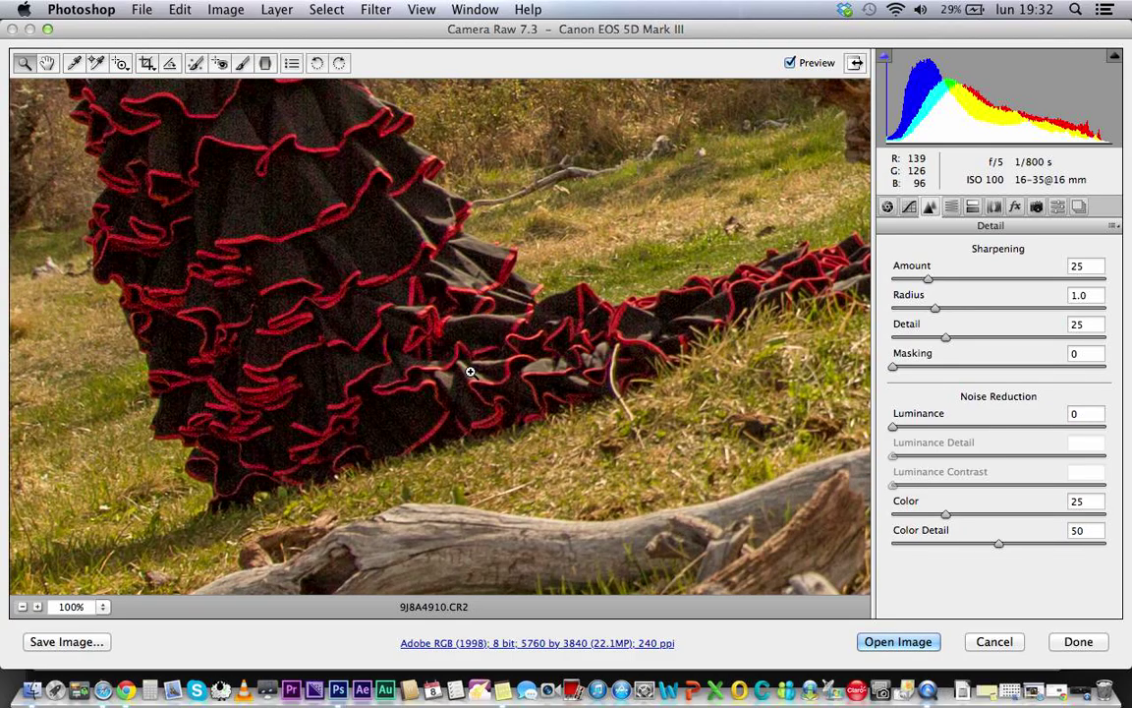
scroll(470, 372, down, 3)
scroll(469, 371, up, 3)
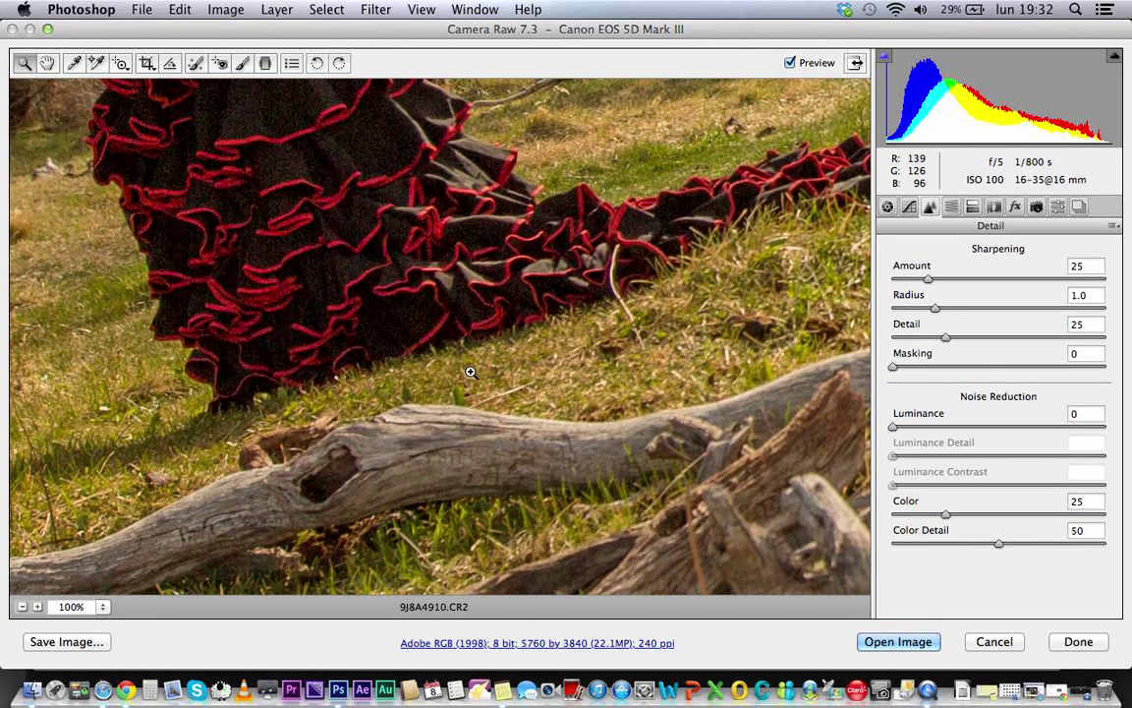
scroll(470, 371, right, 8)
scroll(470, 372, left, 6)
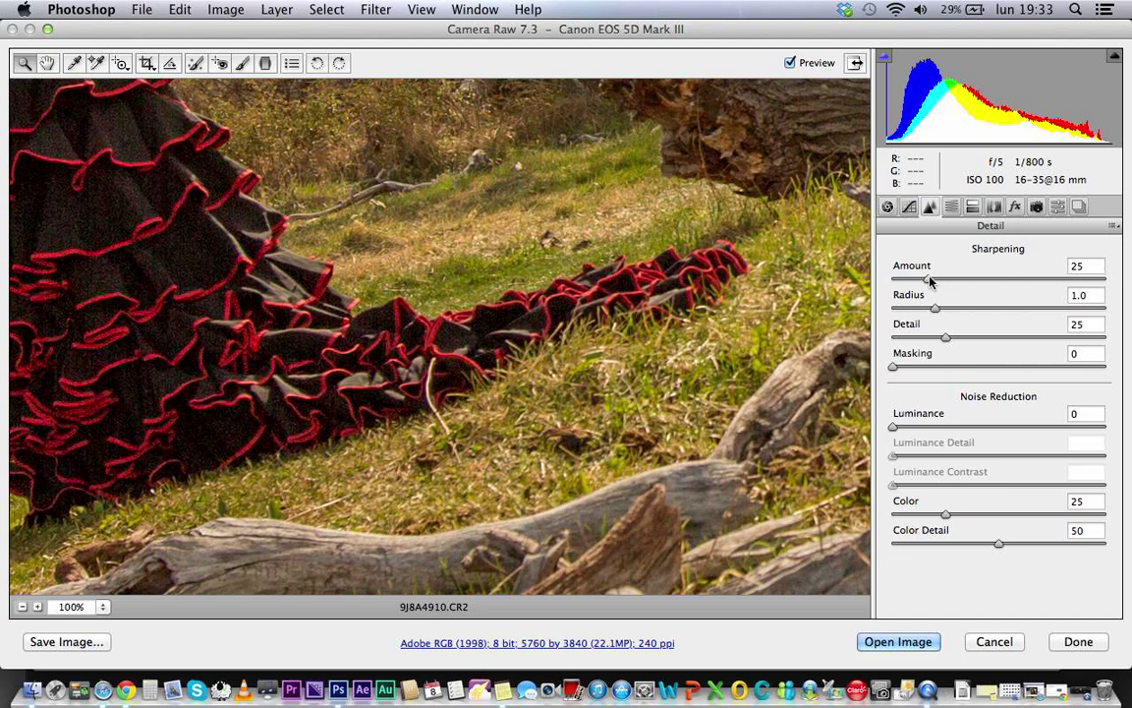
drag(929, 282, 1036, 283)
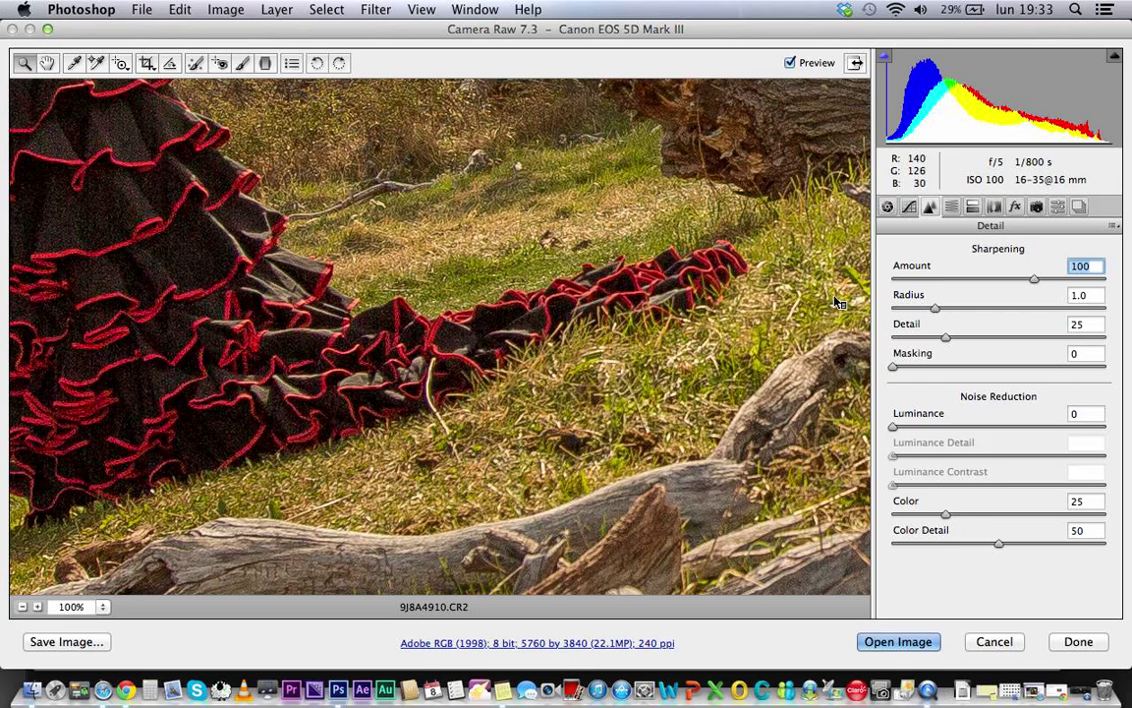
Step: Compare the driftwood with and without the sharpening, and check the sharpened photo at 25% and fitted in view
scroll(598, 525, down, 10)
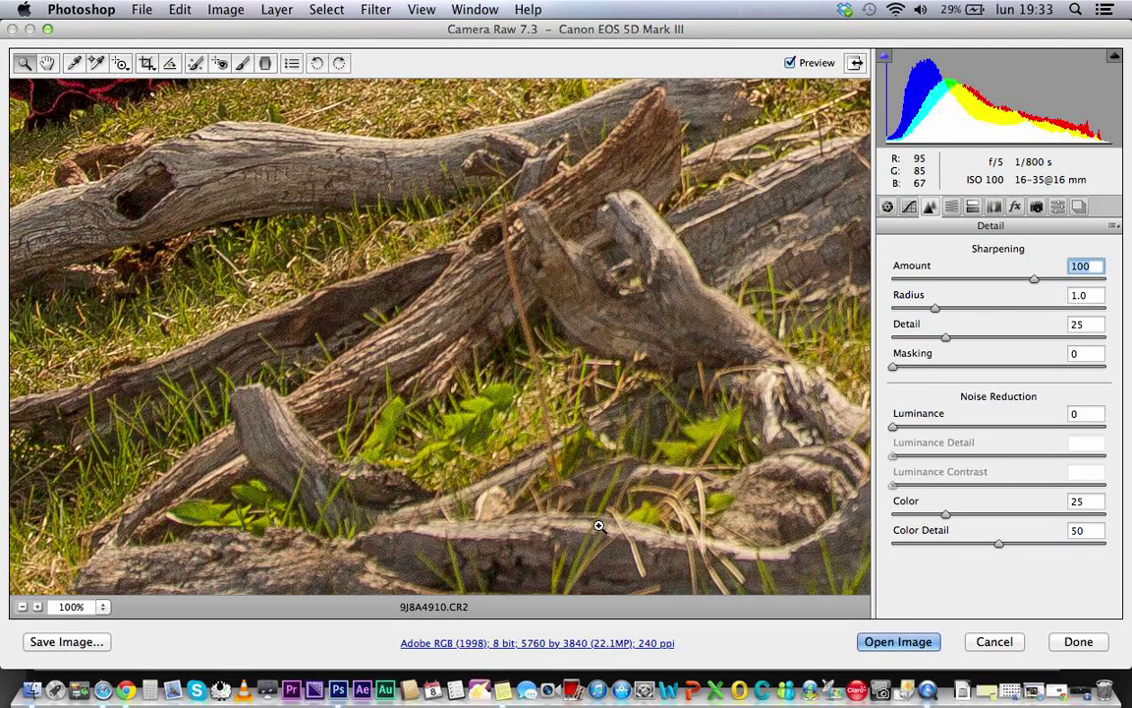
click(790, 63)
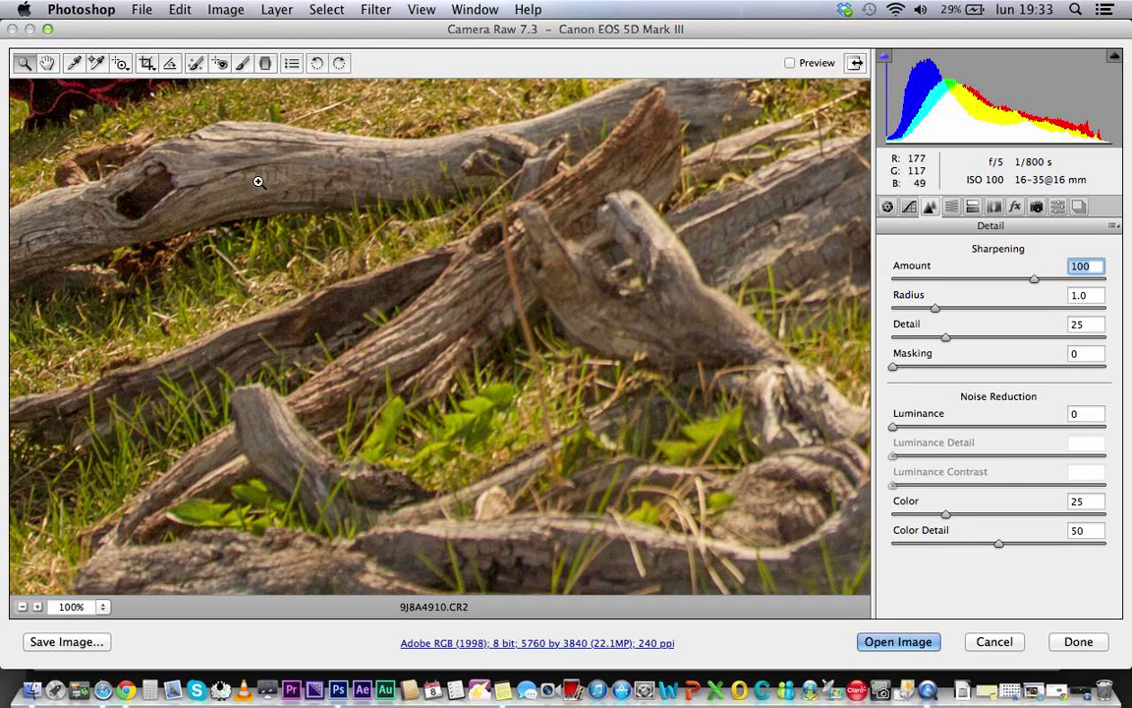
click(791, 63)
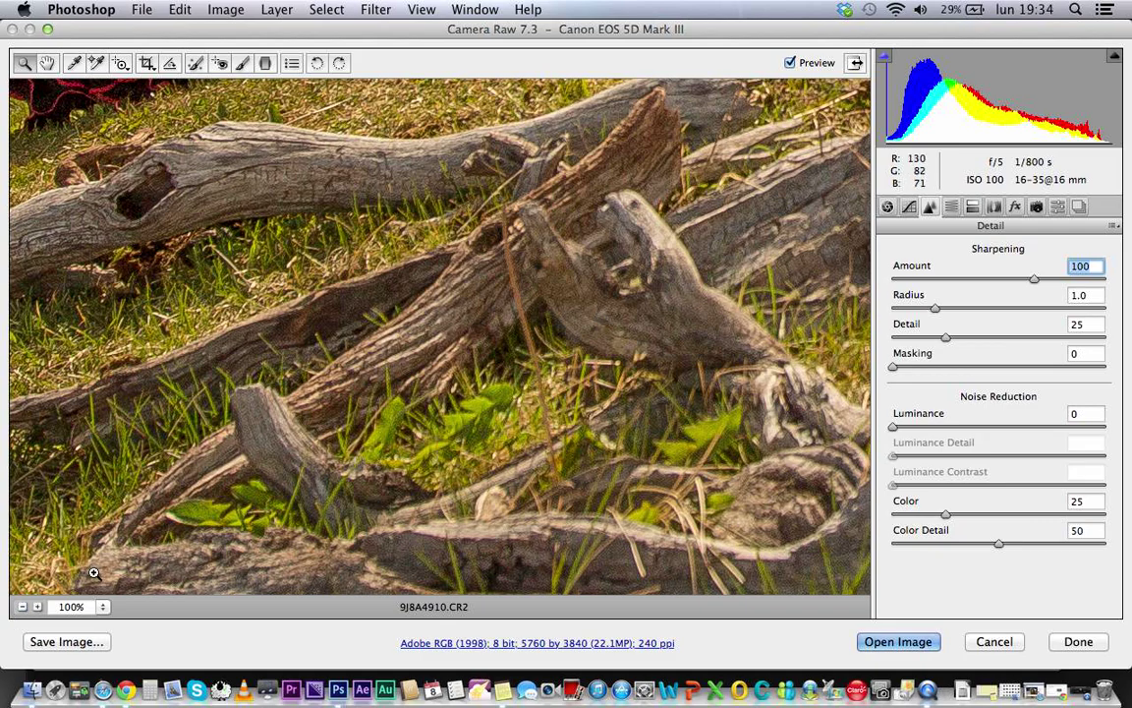
click(23, 606)
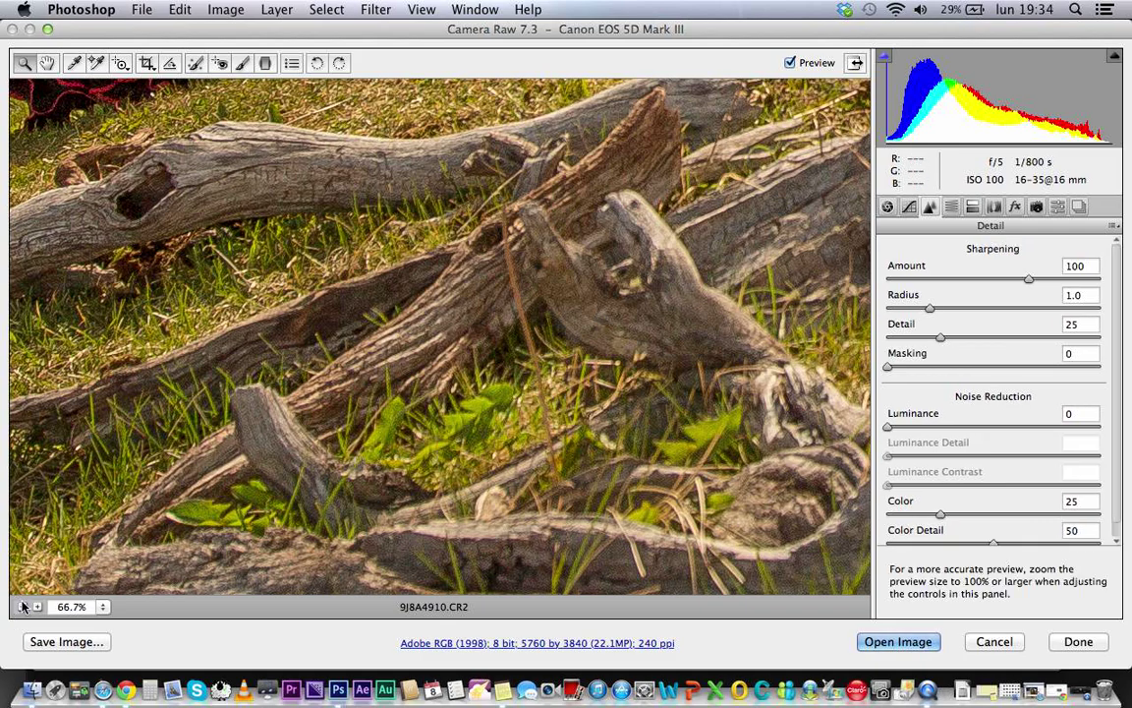
click(24, 606)
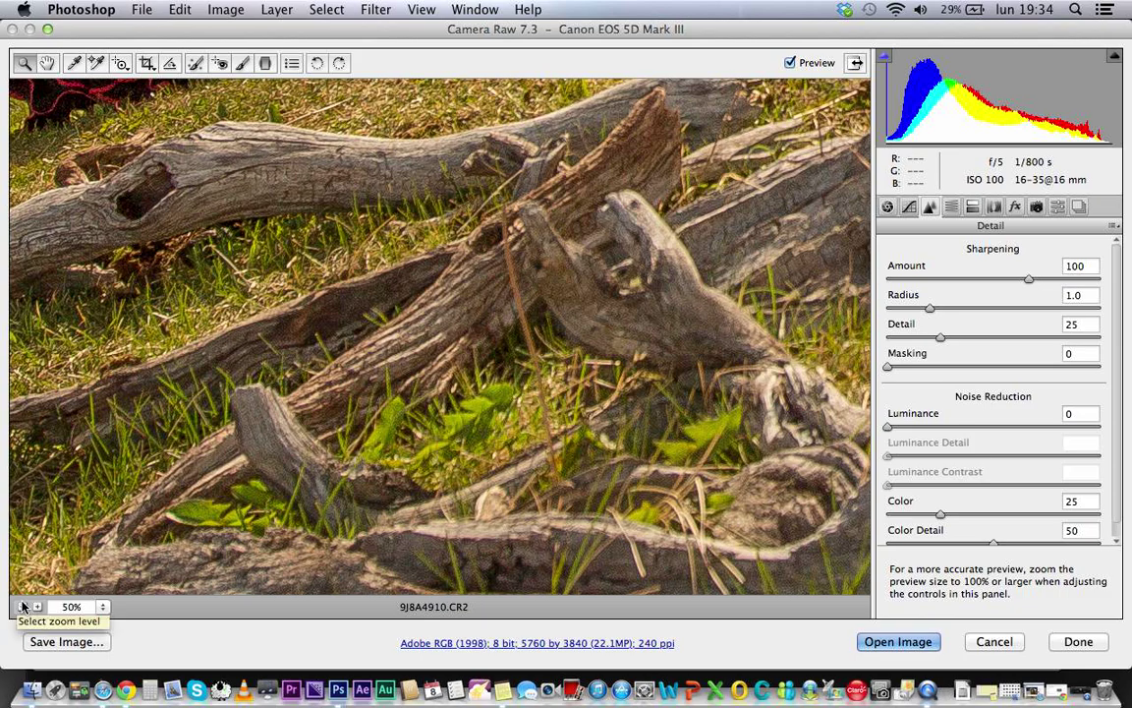
click(102, 606)
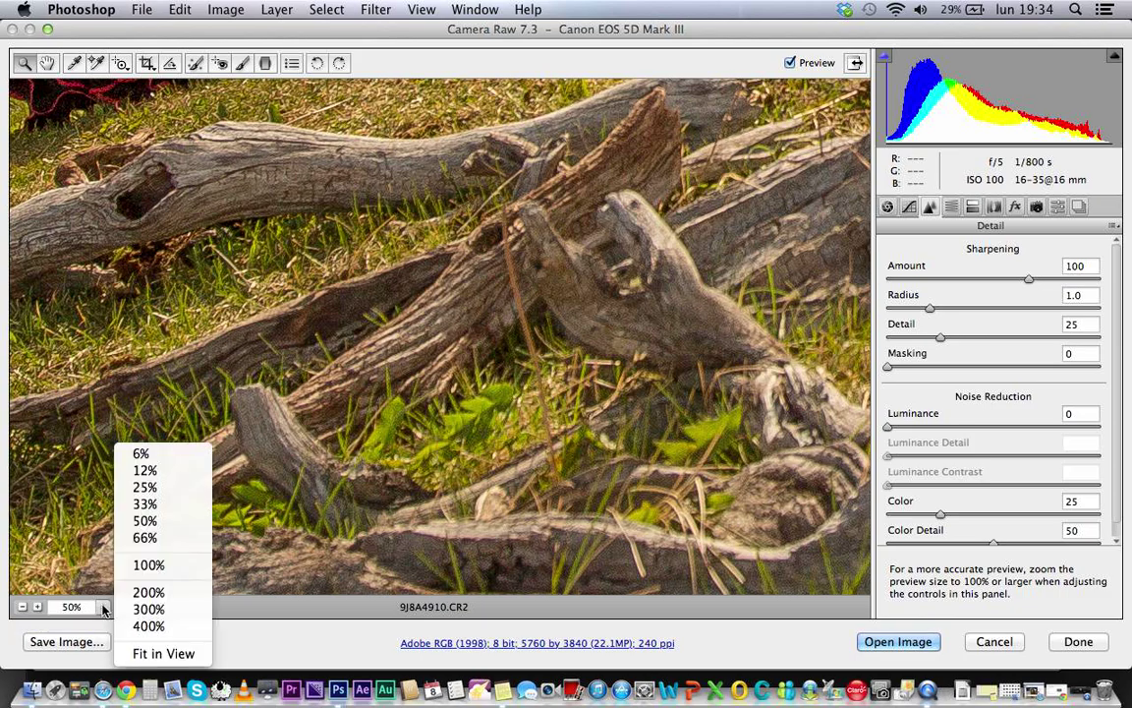
click(163, 488)
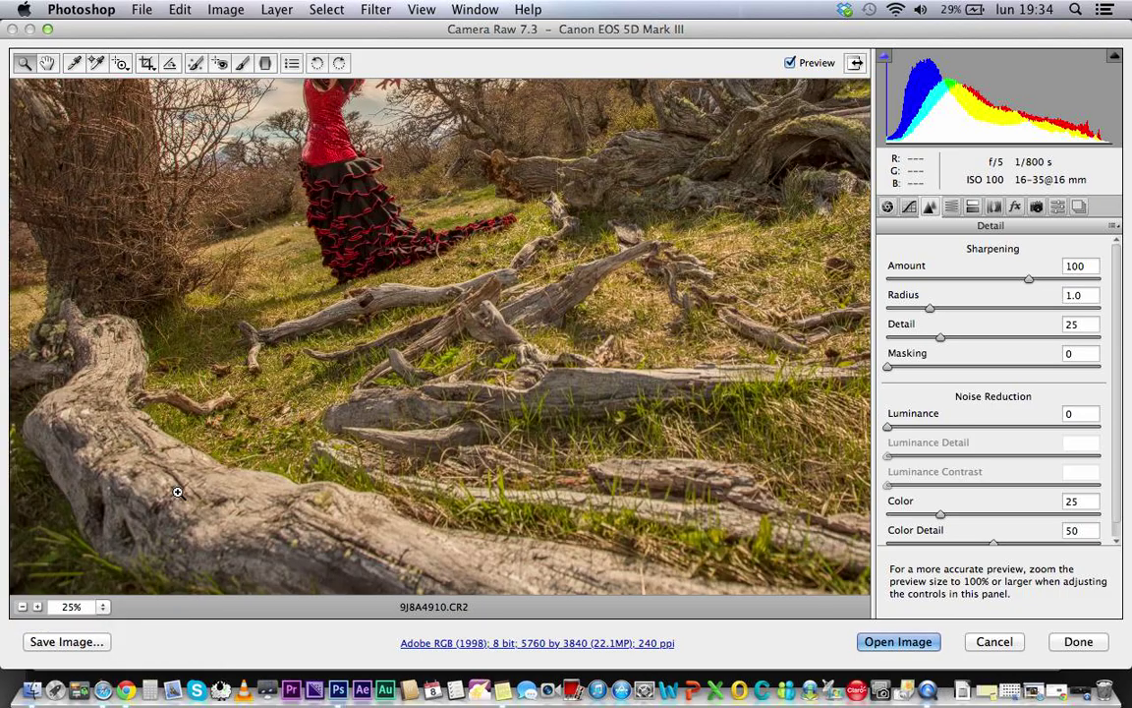
click(102, 606)
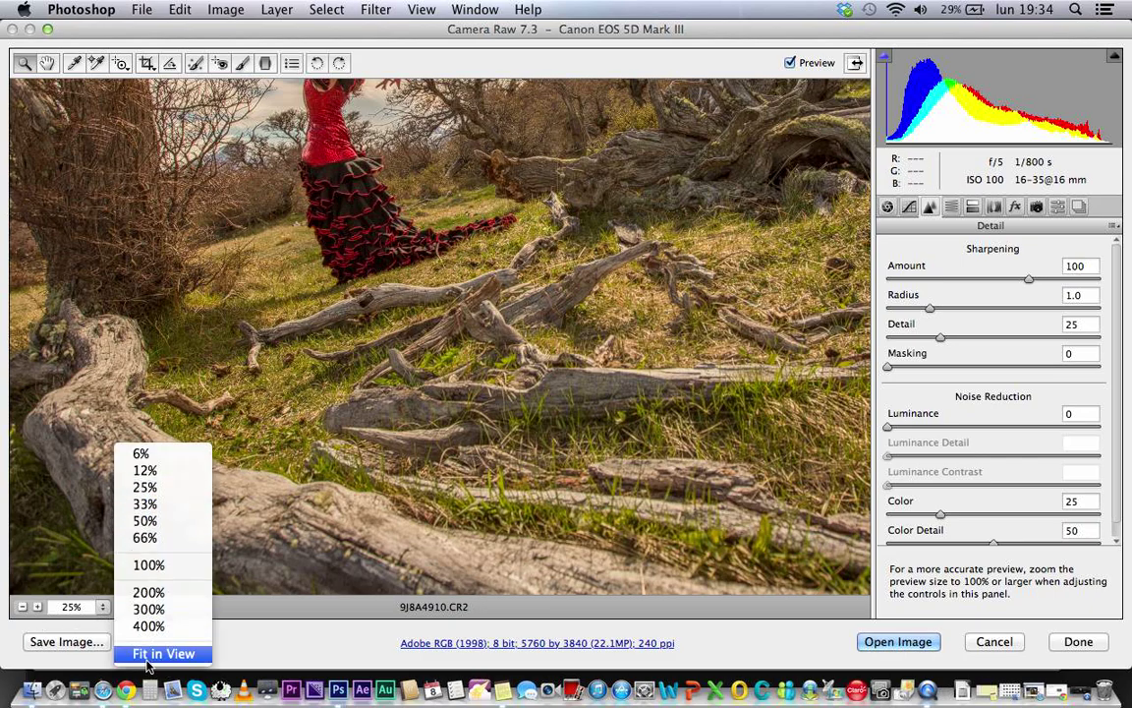
key(super+0)
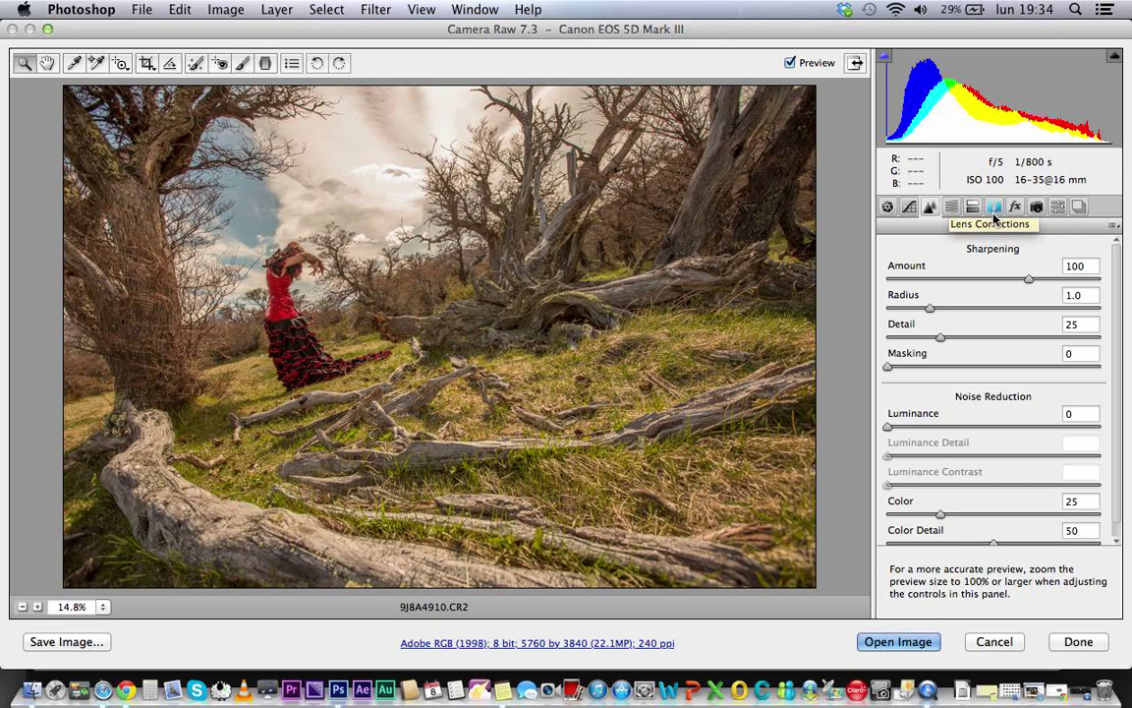
Step: Enable the lens profile corrections with the Canon EF 16-35mm f/2.8 profile and review the available lens makes
click(994, 208)
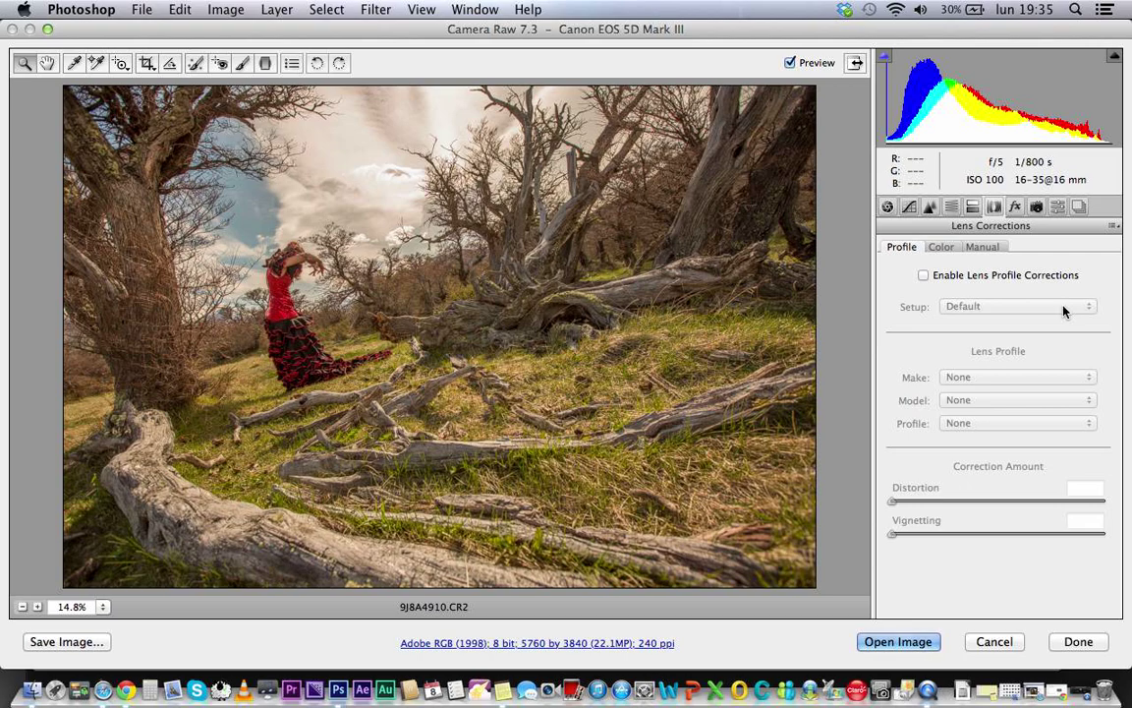
click(924, 276)
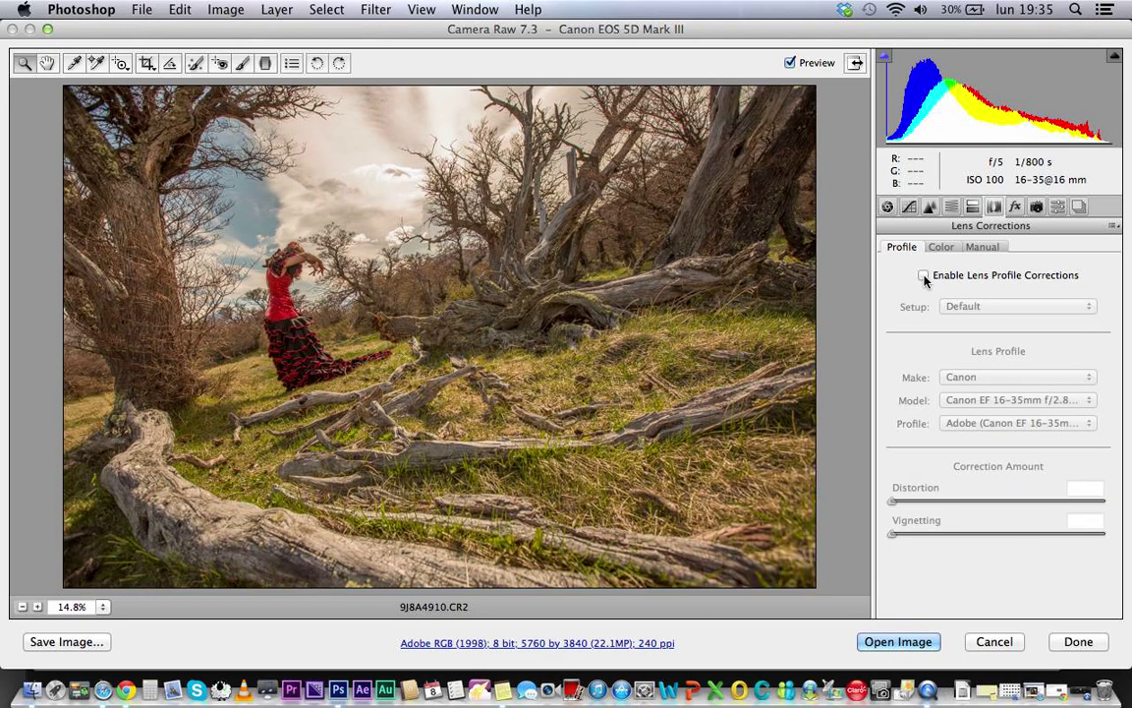
click(924, 277)
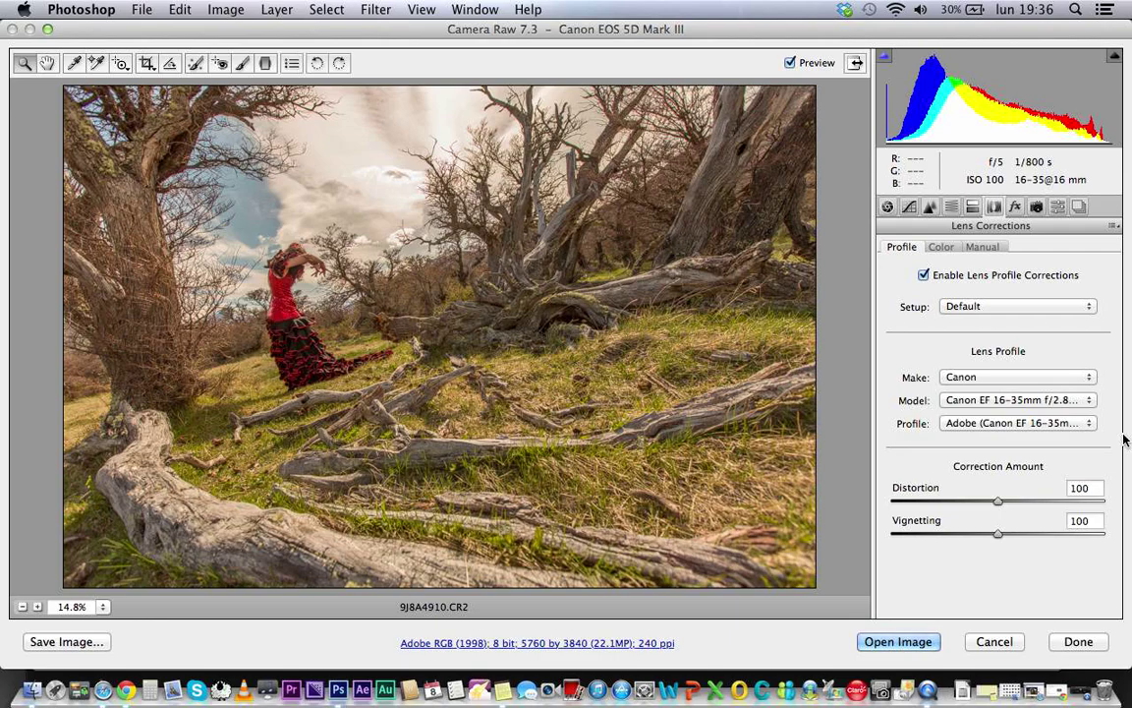
click(1084, 377)
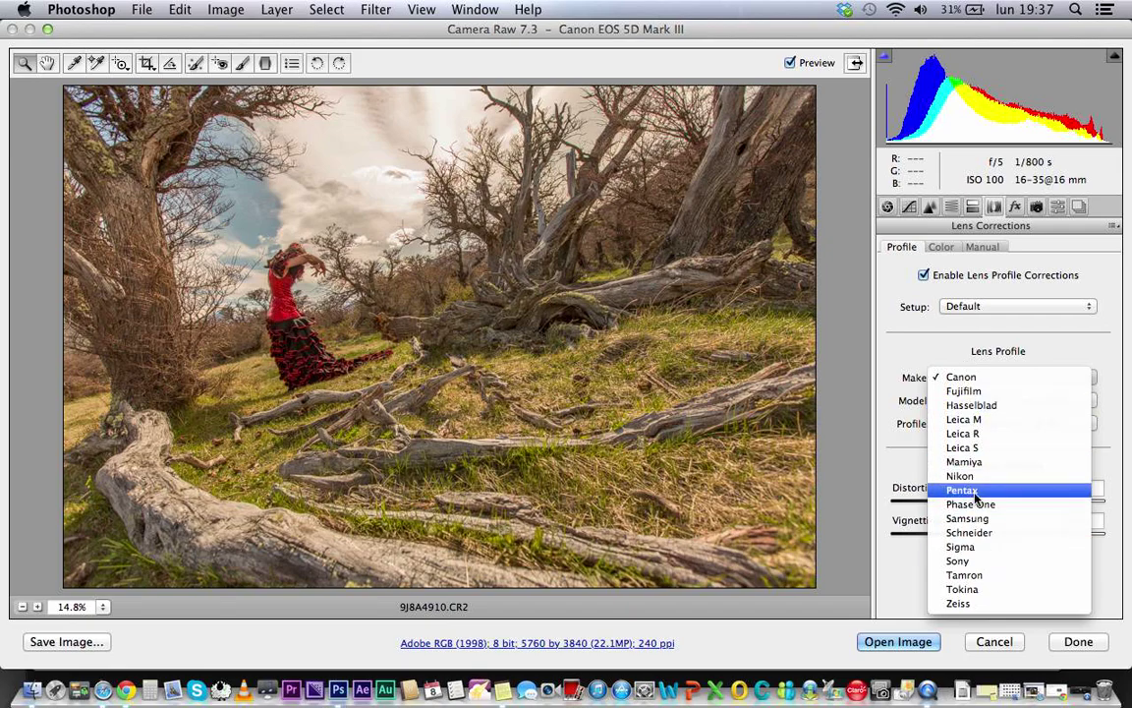
click(877, 441)
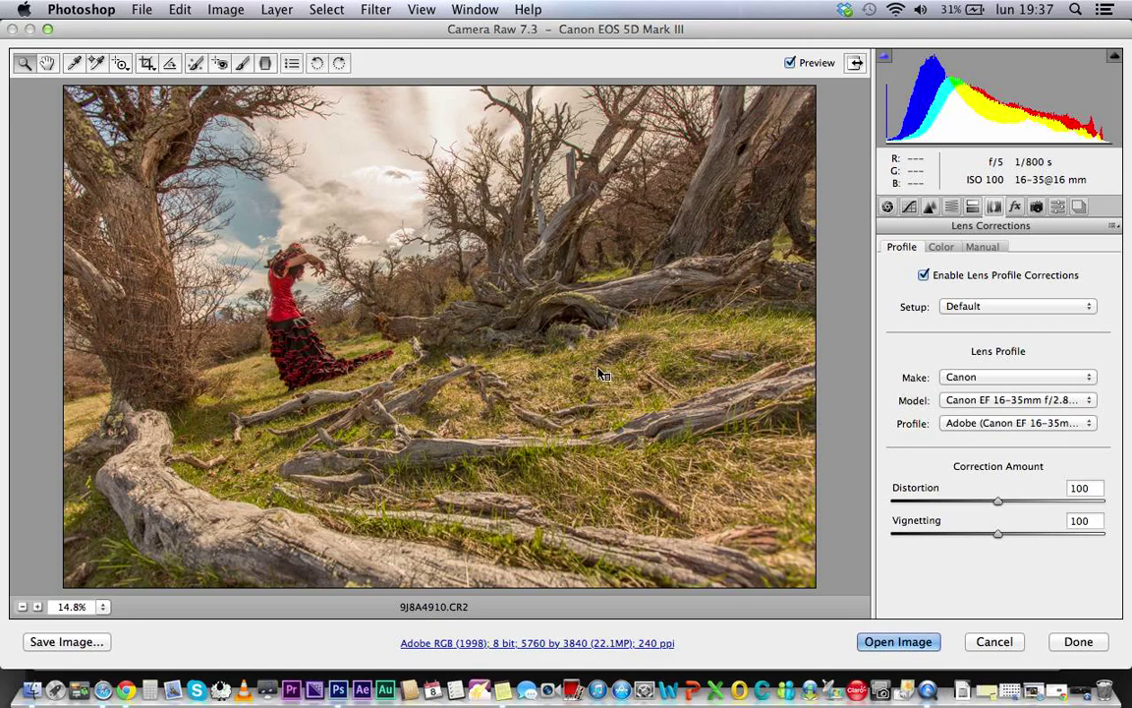
Step: Compare the photo with and without the lens profile correction, and set its Vignetting correction amount to 0
click(792, 63)
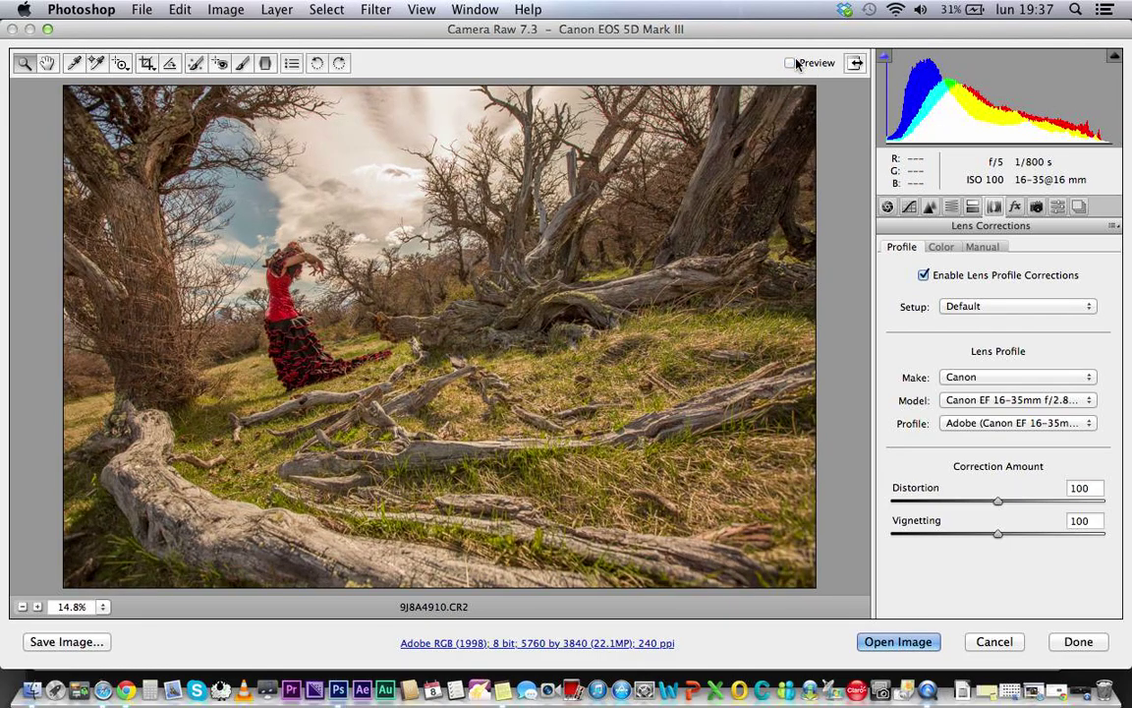
click(796, 63)
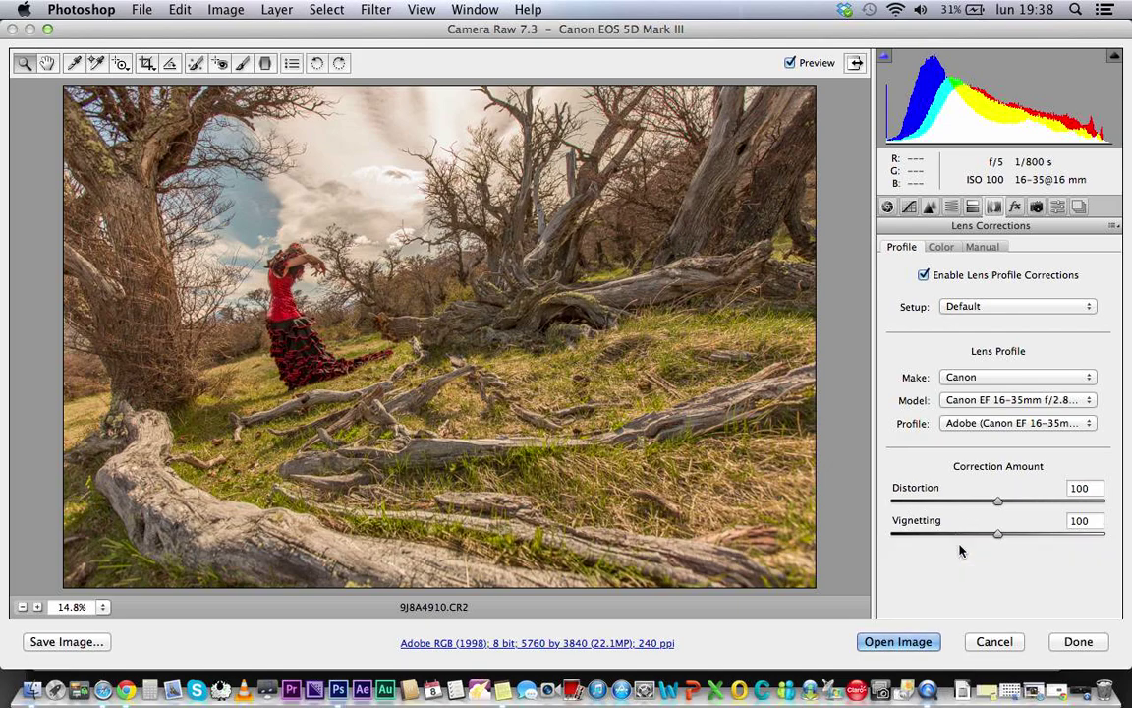
drag(995, 535, 884, 533)
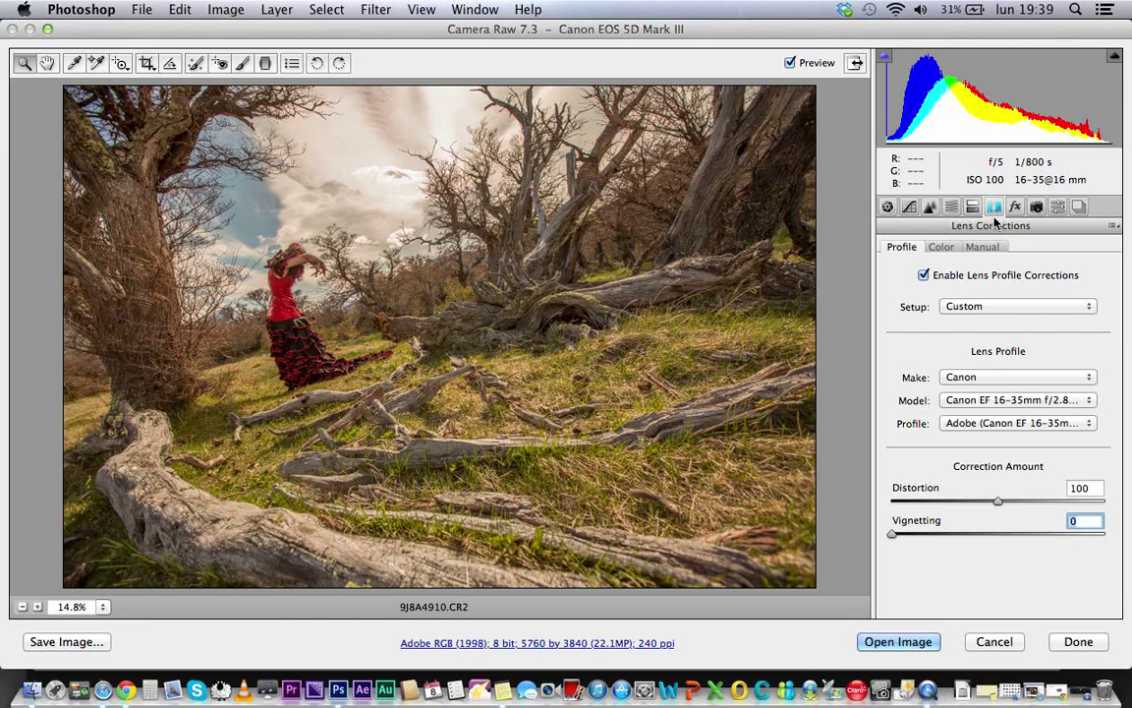
Step: Inspect the colour fringes on the tree branches against the sky and enable Remove Chromatic Aberration
click(939, 251)
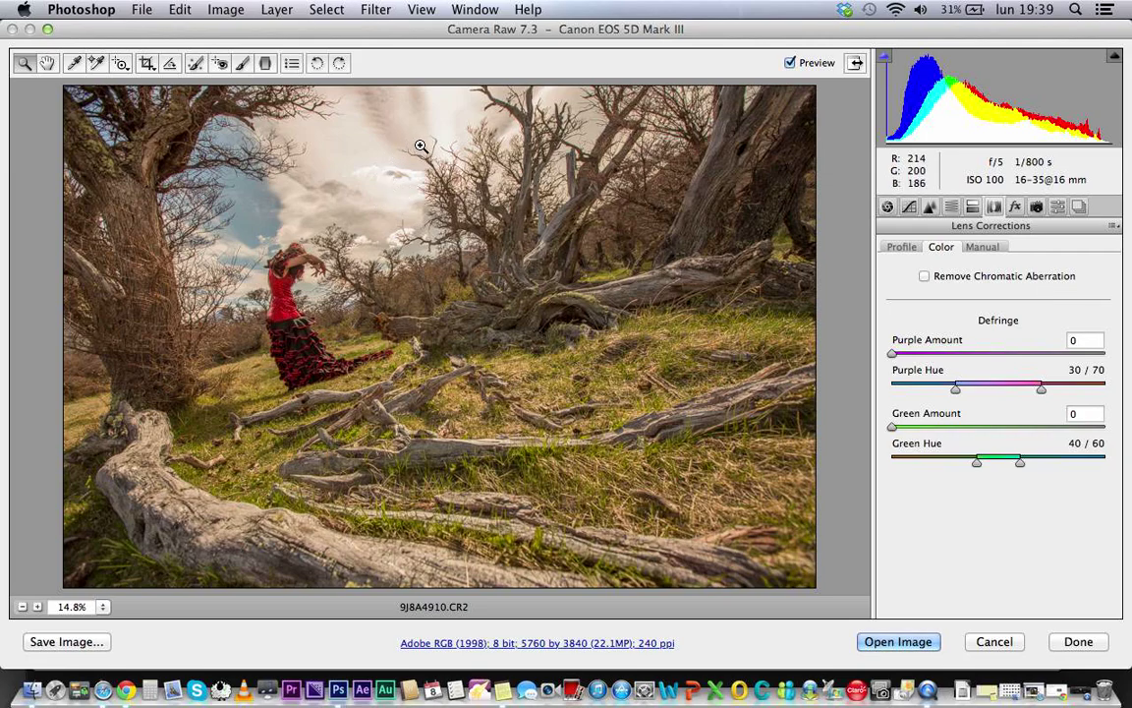
drag(408, 142, 482, 209)
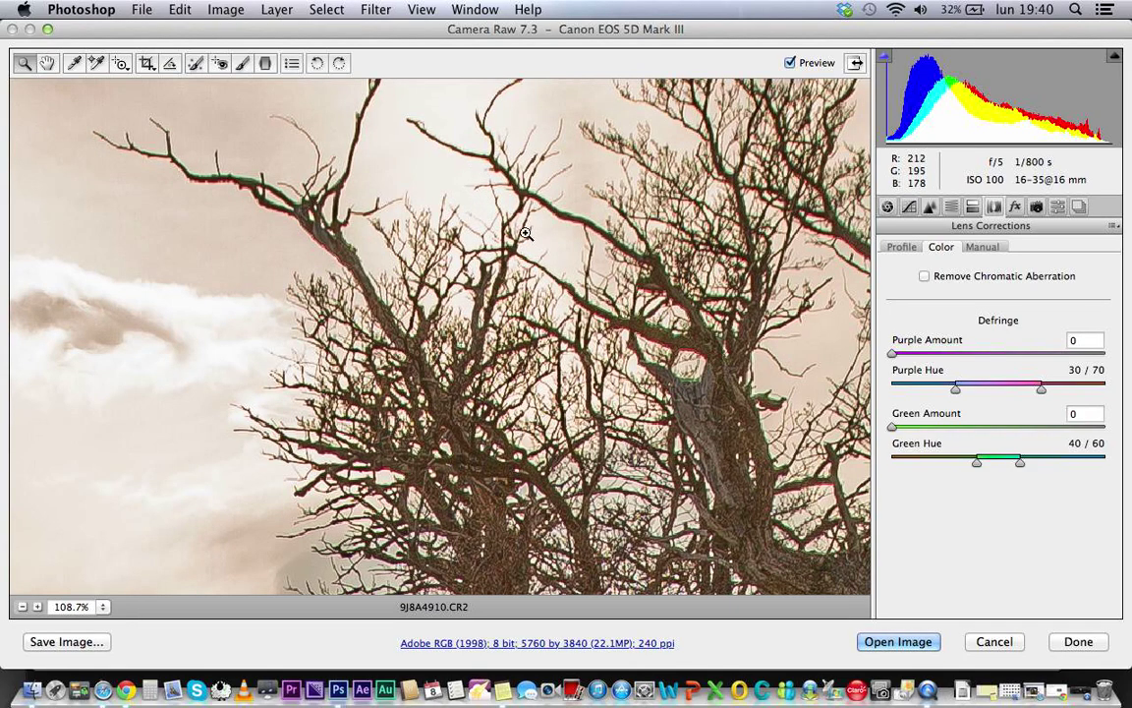
drag(518, 241, 741, 424)
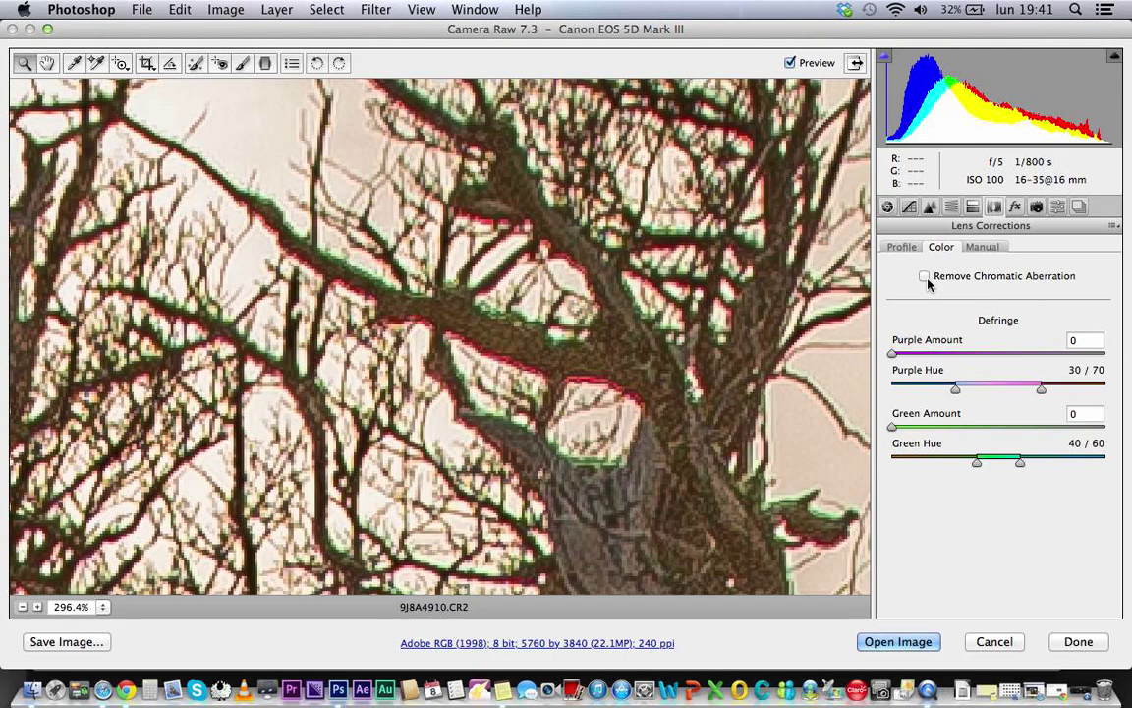
click(927, 281)
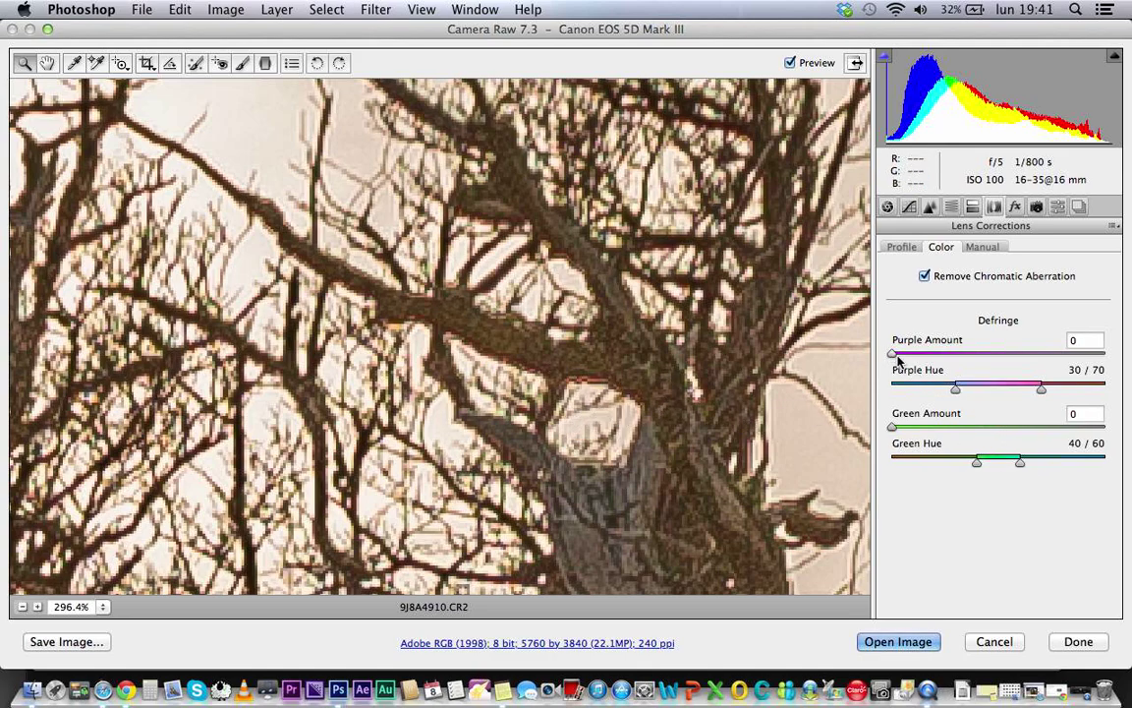
Step: Set the Defringe Purple Amount to 7 and return to the whole photo
drag(894, 354, 953, 355)
click(967, 356)
click(102, 607)
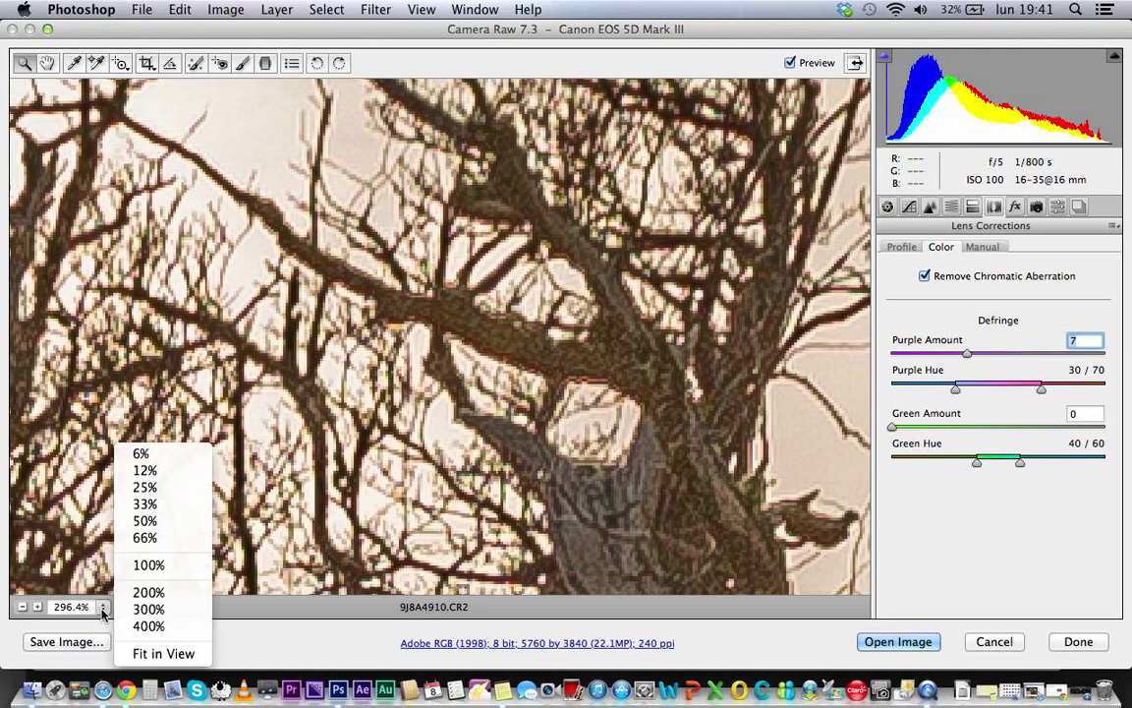
click(167, 653)
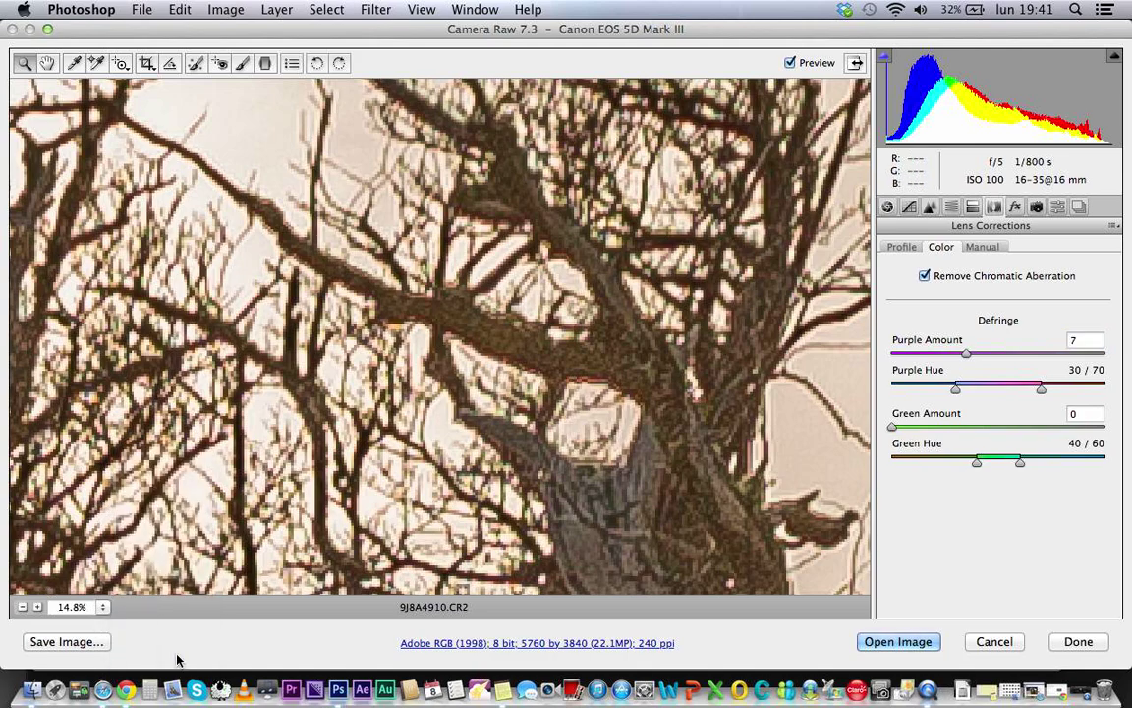